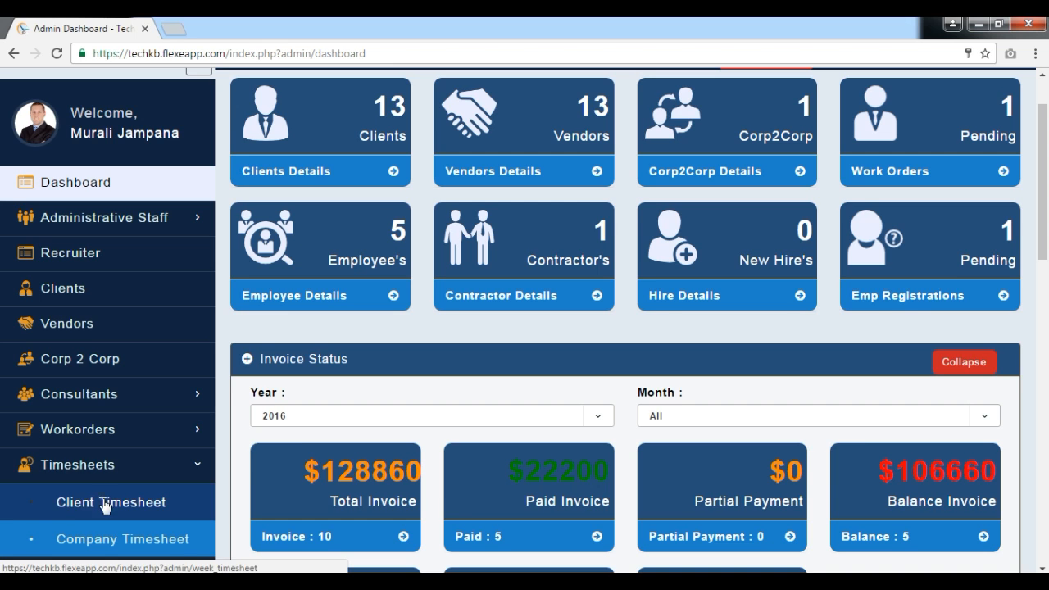
# Step: List the client timesheets with pending invoices for August 2016
pyautogui.click(105, 502)
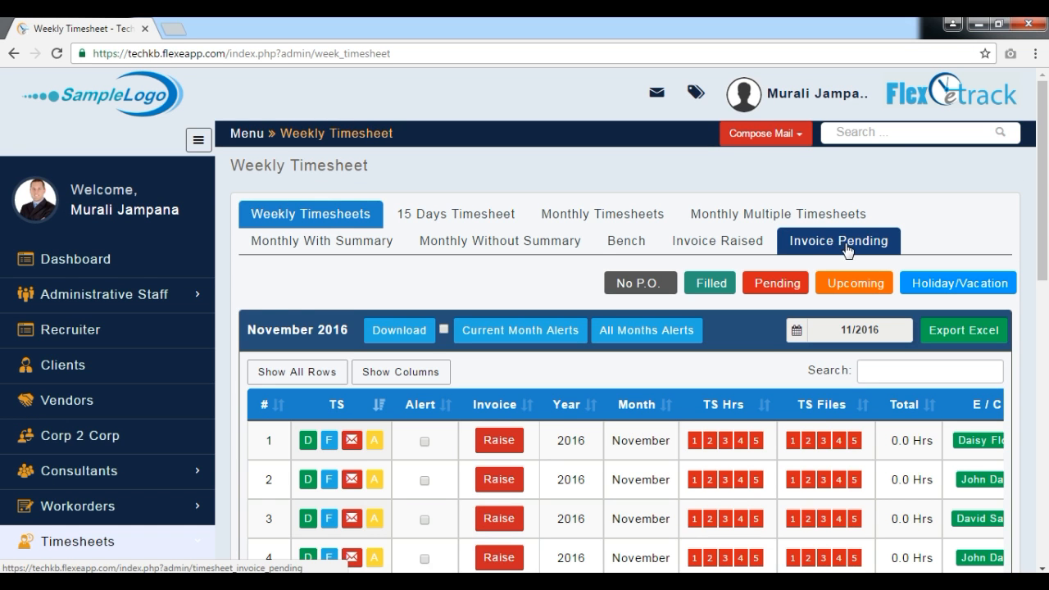
pyautogui.click(826, 245)
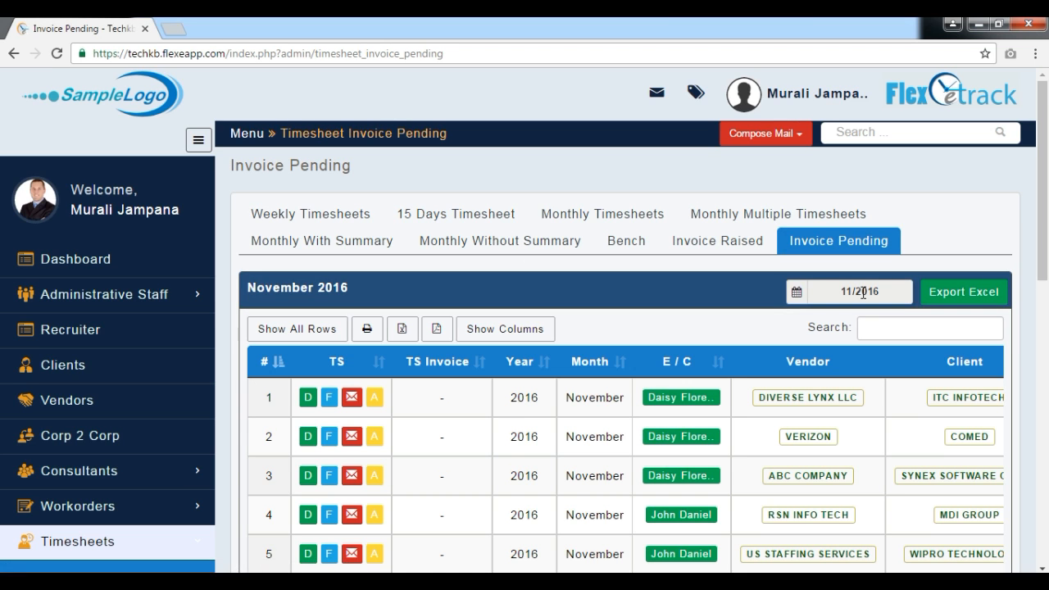
pyautogui.click(864, 293)
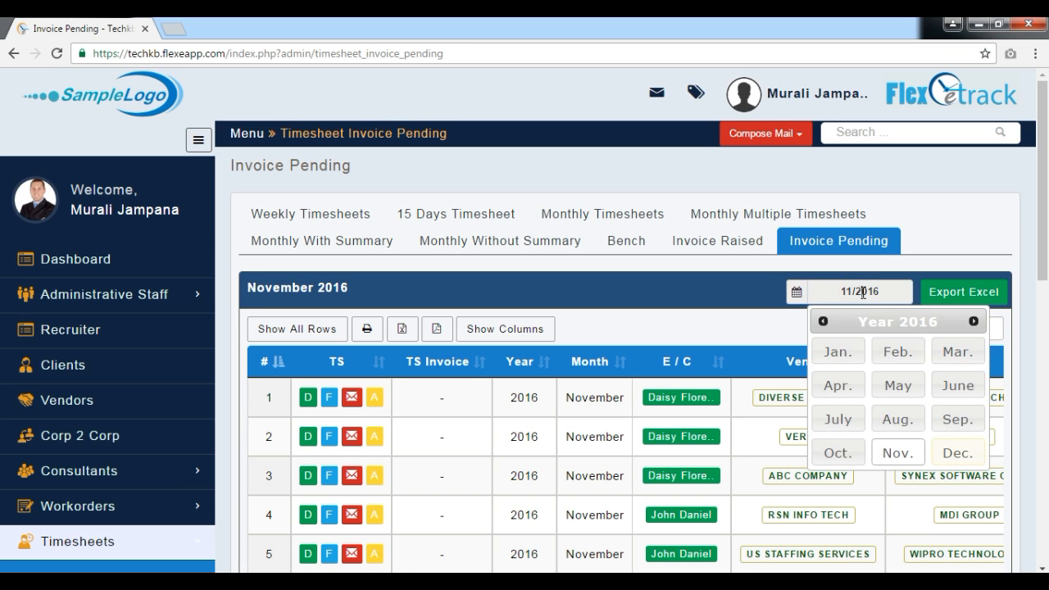
pyautogui.click(886, 419)
# Step: Generate an invoice for the August timesheet with vendor RSN Info Tech and address it to the client, MDI Group
pyautogui.scroll(-1, 885, 420)
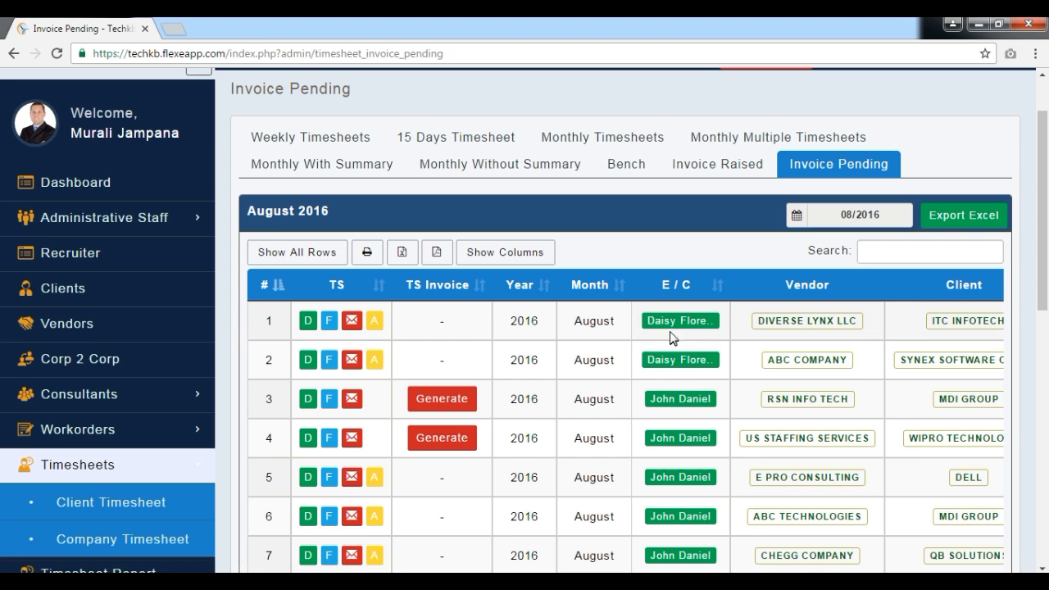
pyautogui.click(457, 401)
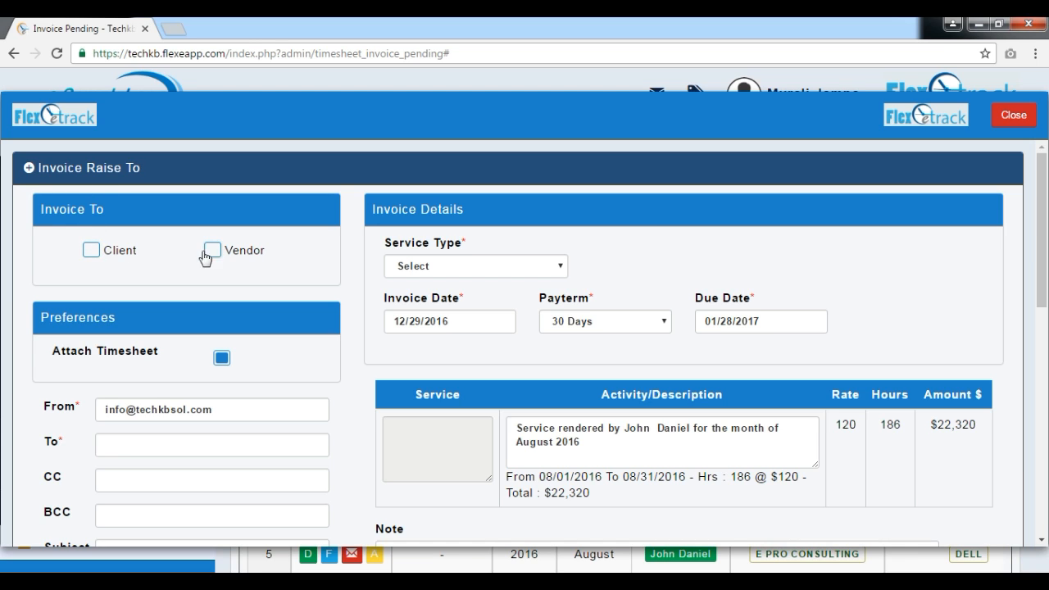
pyautogui.click(91, 250)
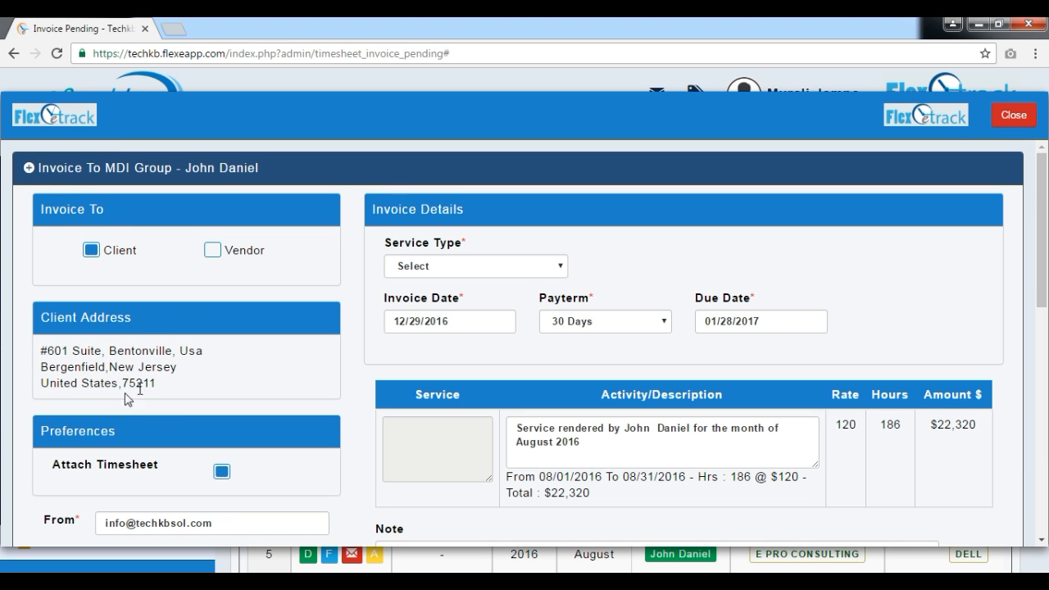
# Step: Set the invoice's service type to Training and Services, trying the Other option along the way
pyautogui.click(513, 269)
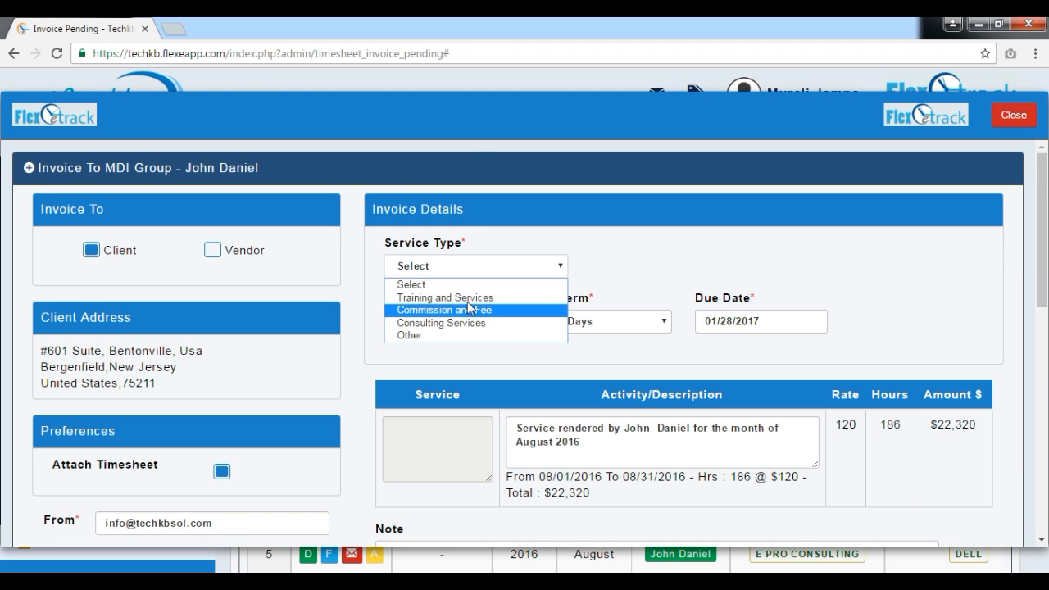
pyautogui.click(472, 297)
pyautogui.click(473, 269)
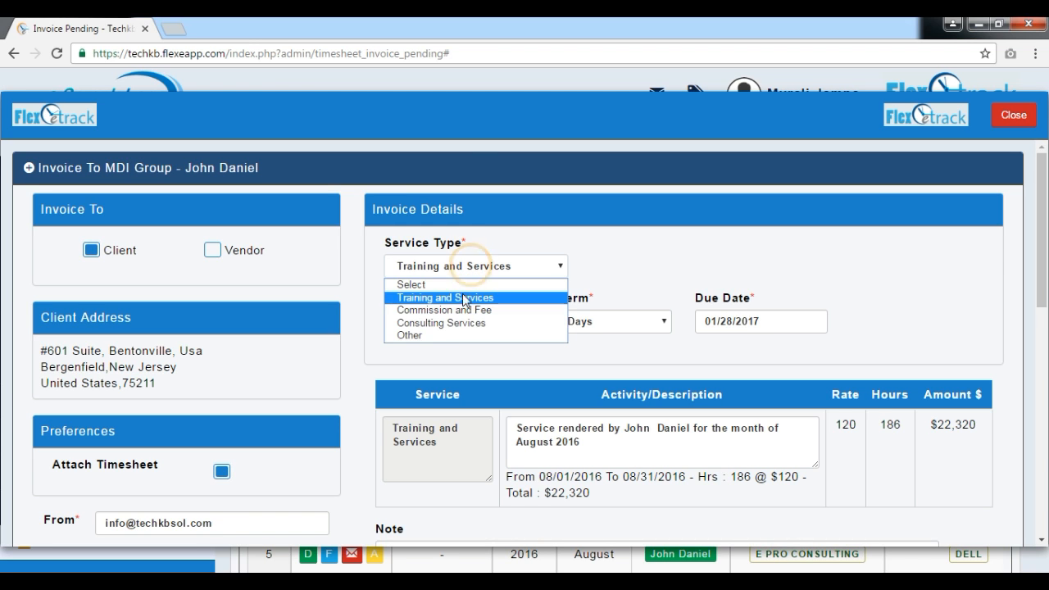
pyautogui.click(459, 335)
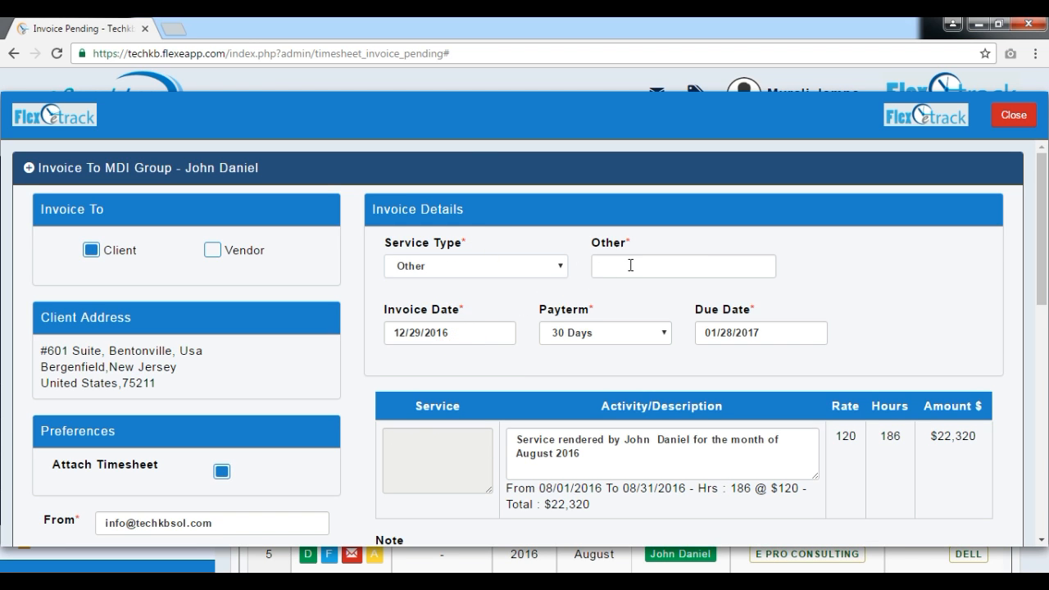
pyautogui.click(492, 269)
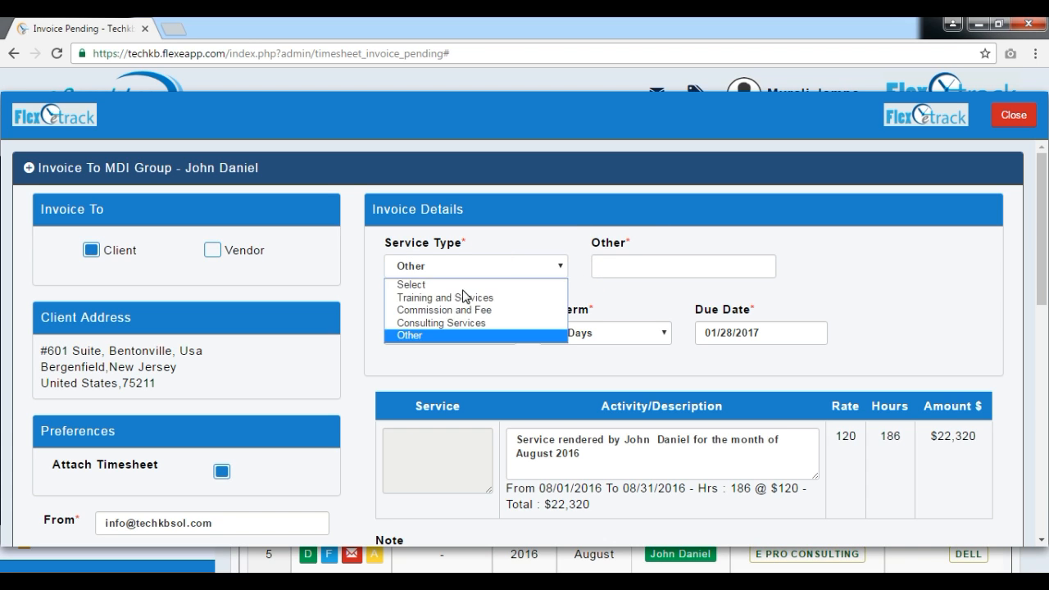
pyautogui.click(466, 297)
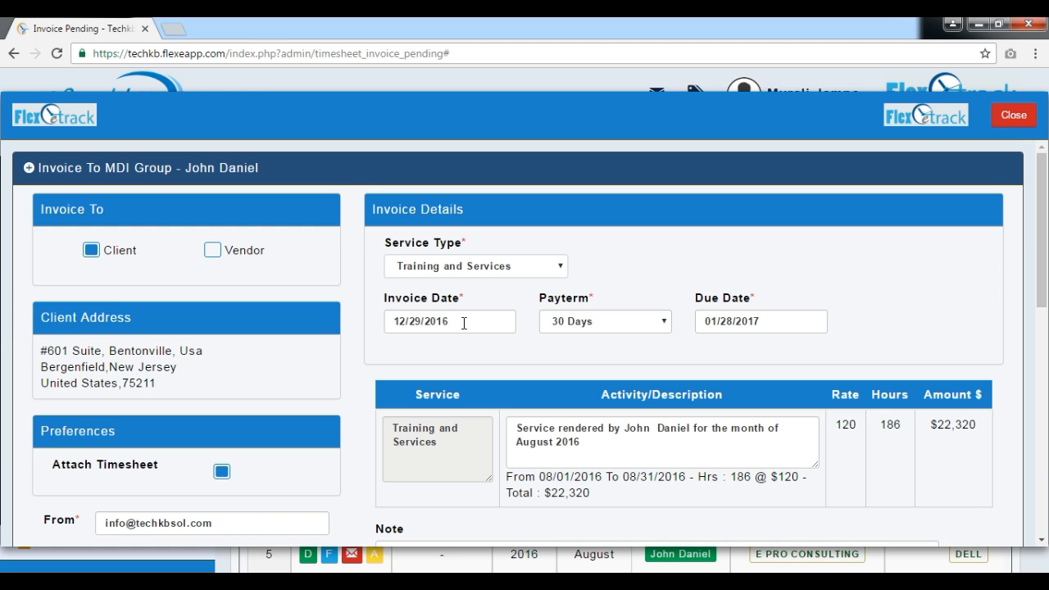
# Step: Set the invoice date to 12/01/2016 and the payterm to 45 Days
pyautogui.click(464, 323)
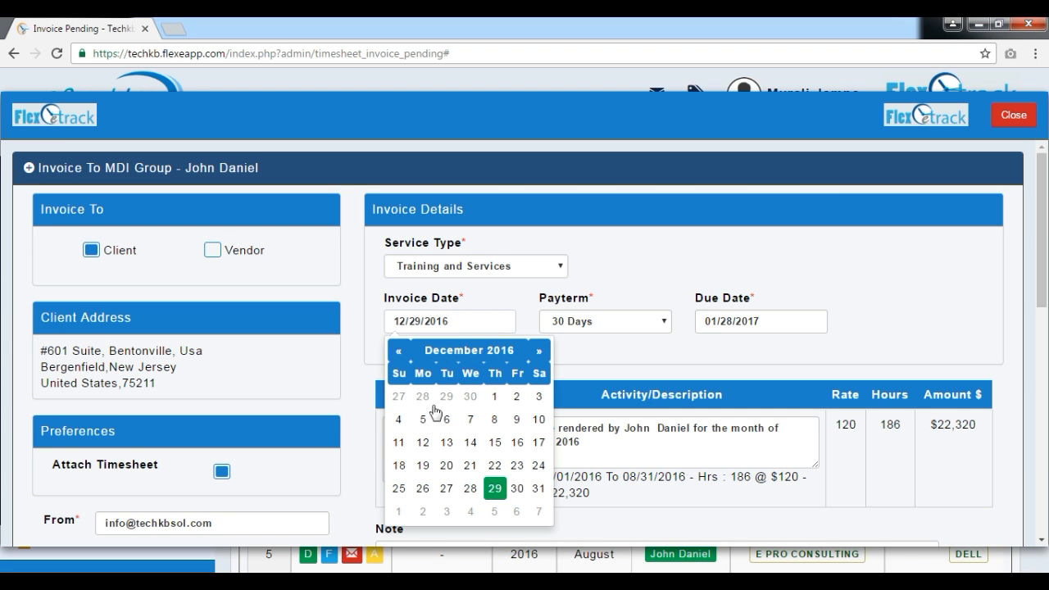
pyautogui.click(493, 397)
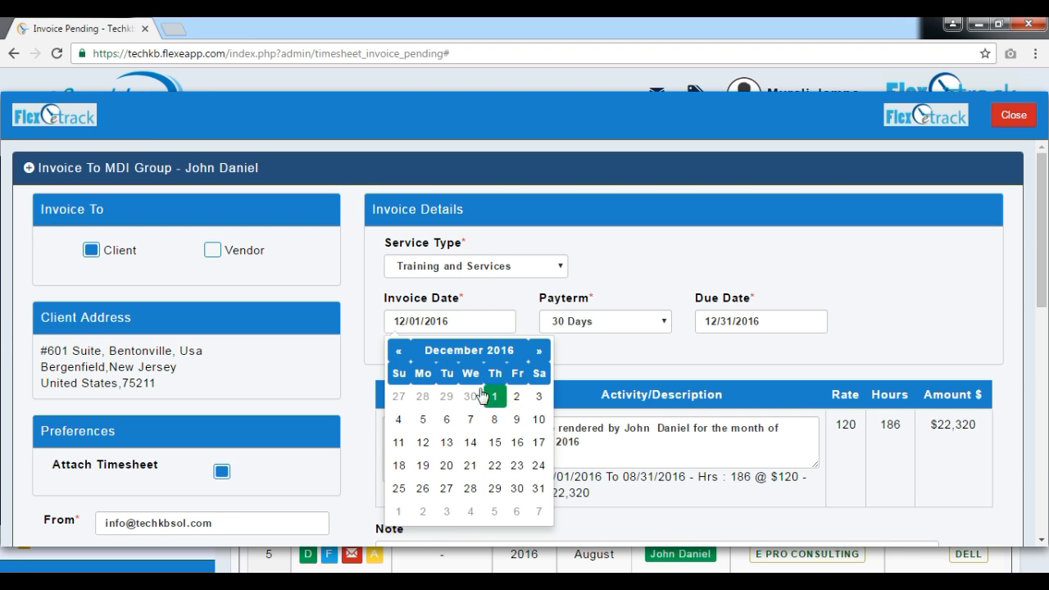
pyautogui.click(590, 337)
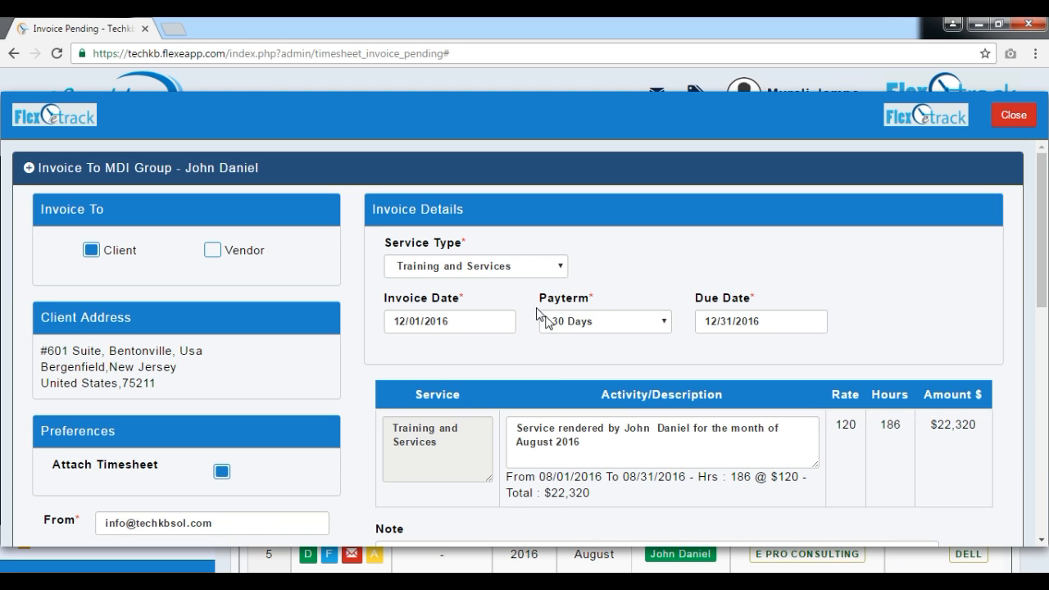
pyautogui.click(599, 322)
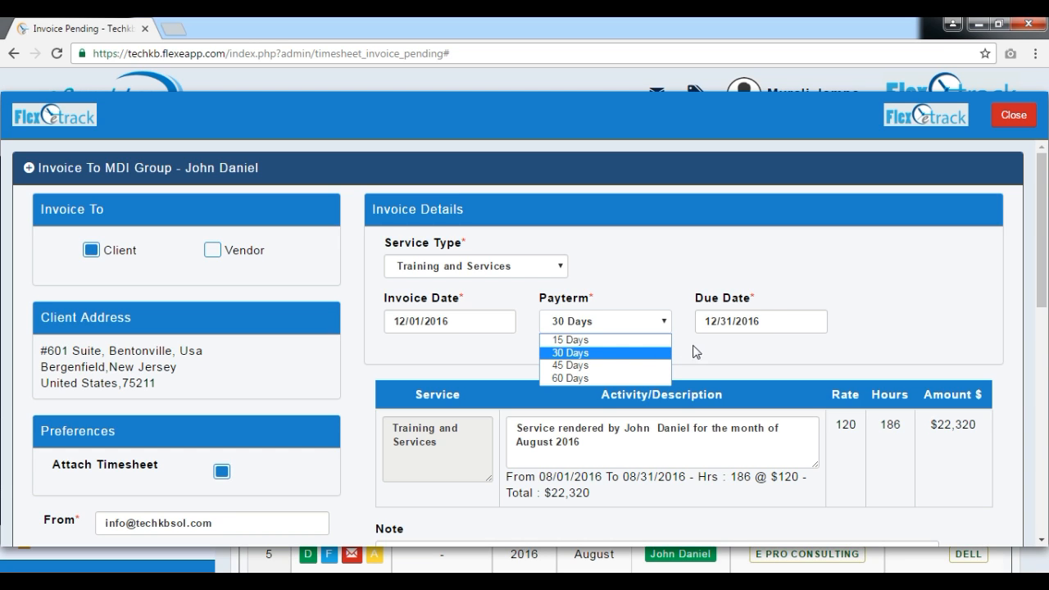
pyautogui.click(594, 366)
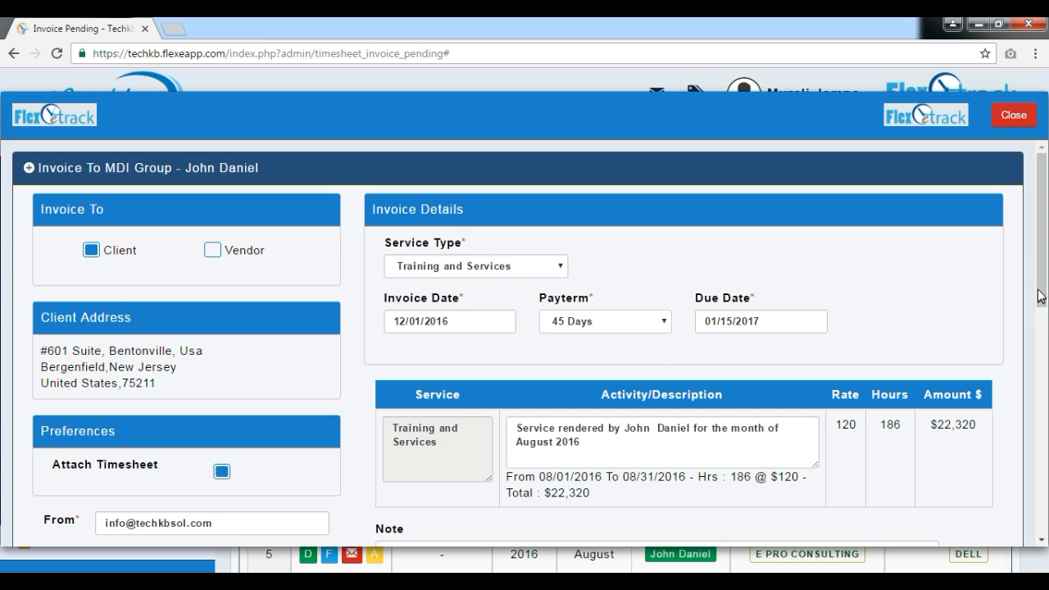
pyautogui.scroll(-2, 1043, 293)
pyautogui.scroll(-2, 3, 353)
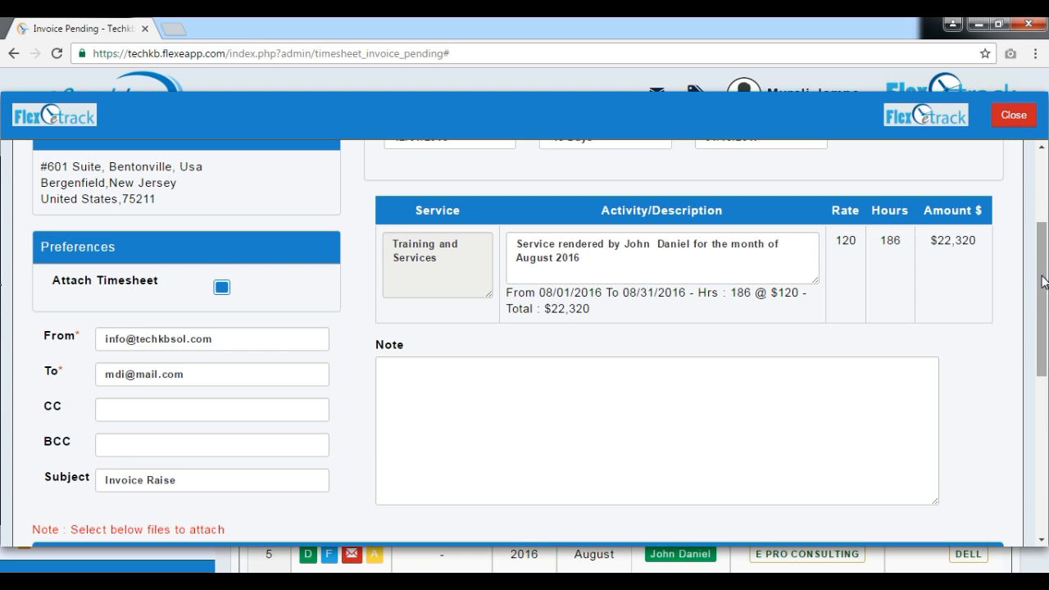
pyautogui.scroll(-2, 1039, 271)
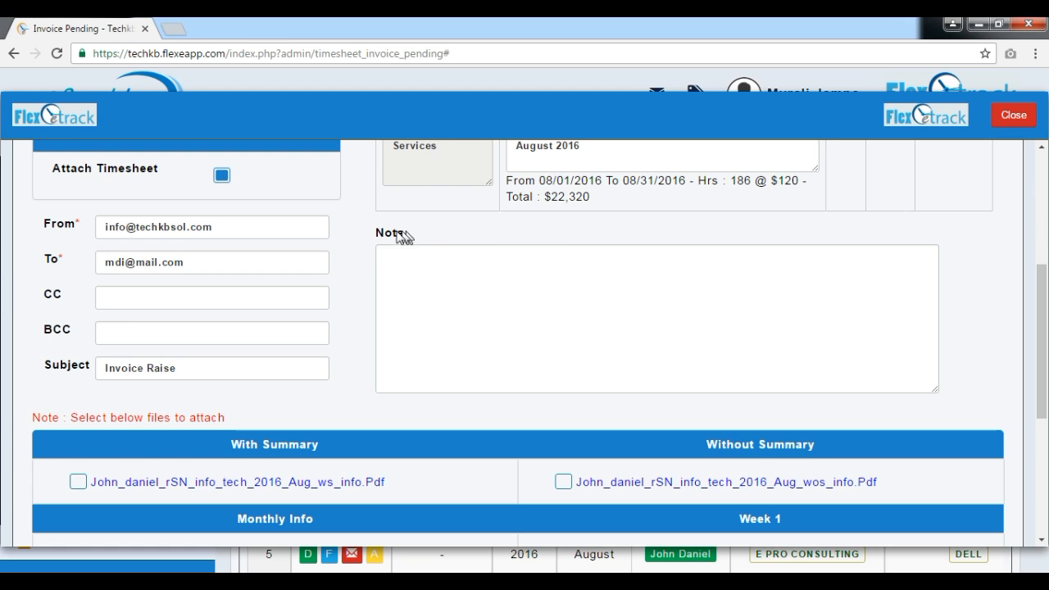
pyautogui.click(469, 282)
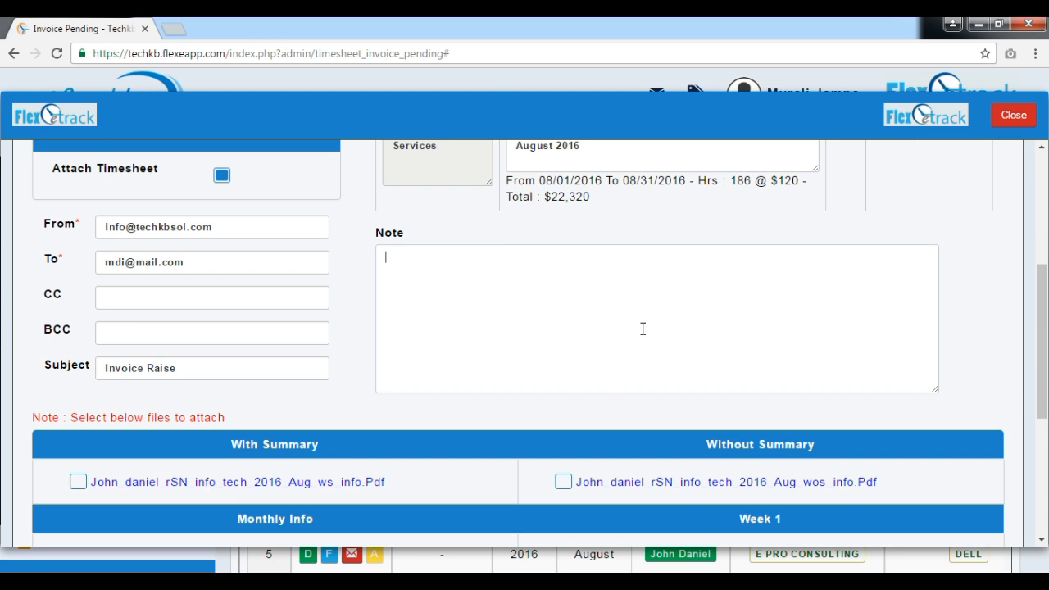
pyautogui.moveTo(1041, 327); pyautogui.dragTo(814, 256)
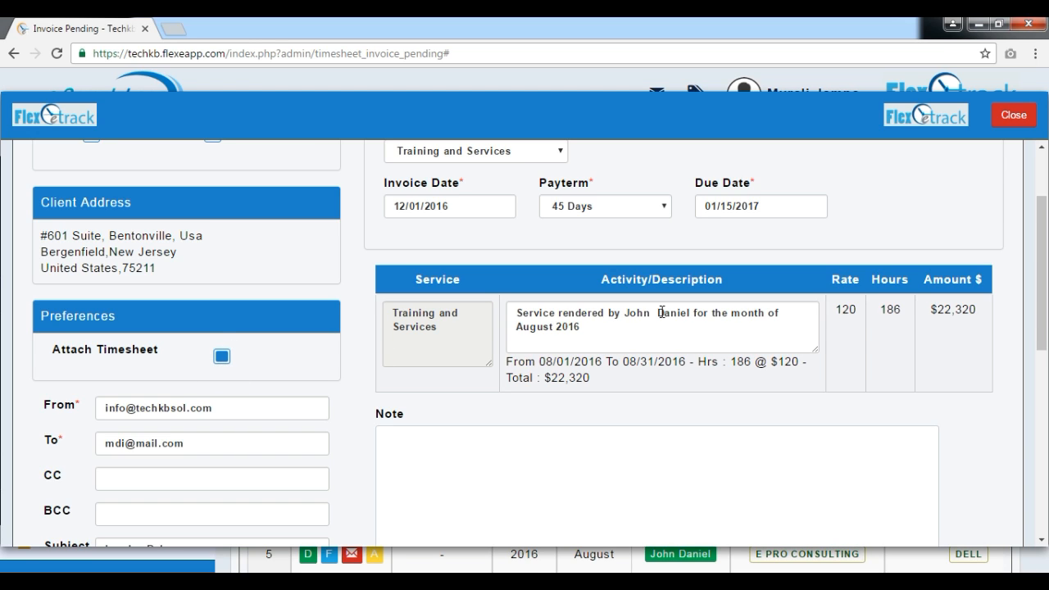
# Step: Turn the Attach Timesheet preference off and back on for this invoice
pyautogui.click(219, 357)
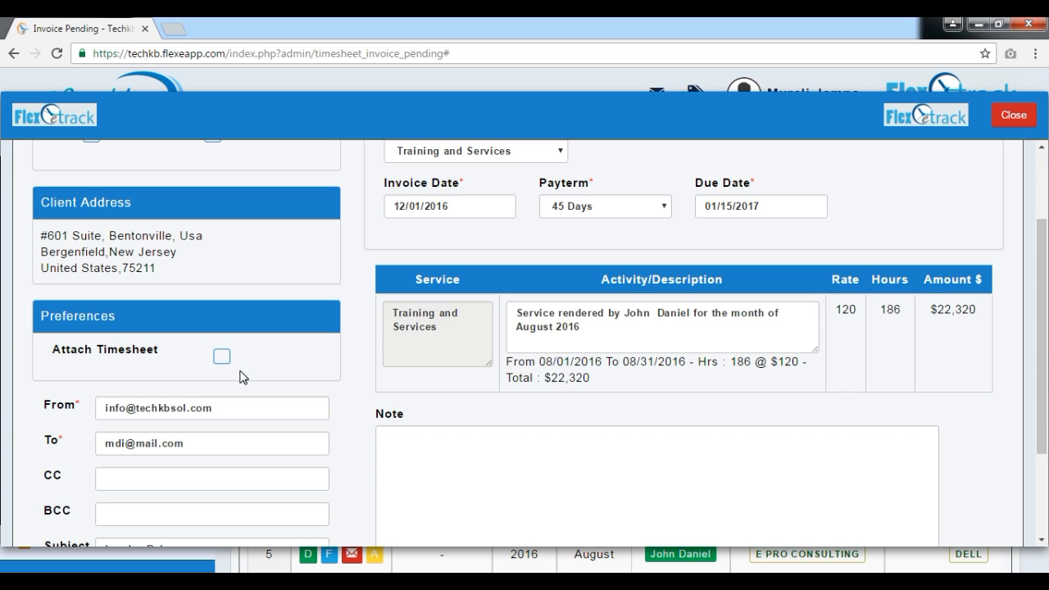
pyautogui.scroll(-2, 254, 375)
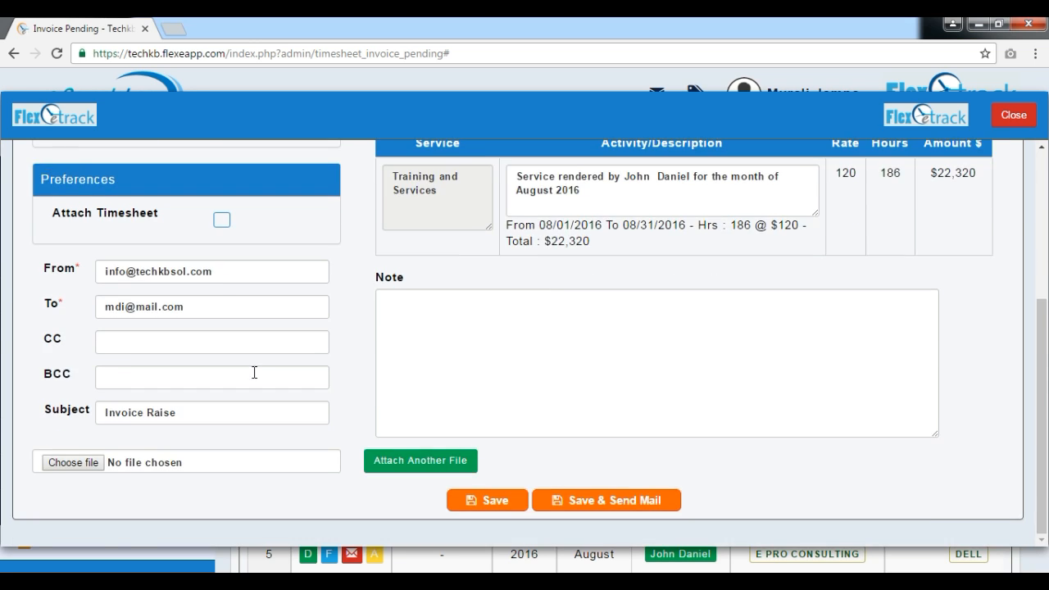
pyautogui.scroll(1, 254, 373)
pyautogui.click(219, 296)
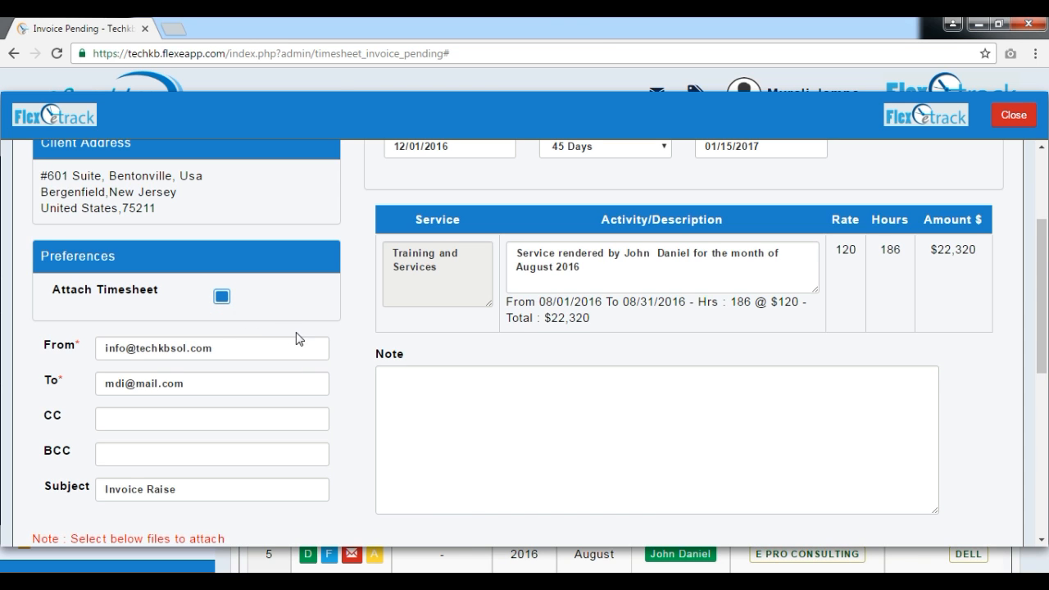
# Step: Select all the timesheet PDFs for attachment: With Summary, Without Summary, Monthly Info and Week 1 through Week 5
pyautogui.scroll(-3, 296, 339)
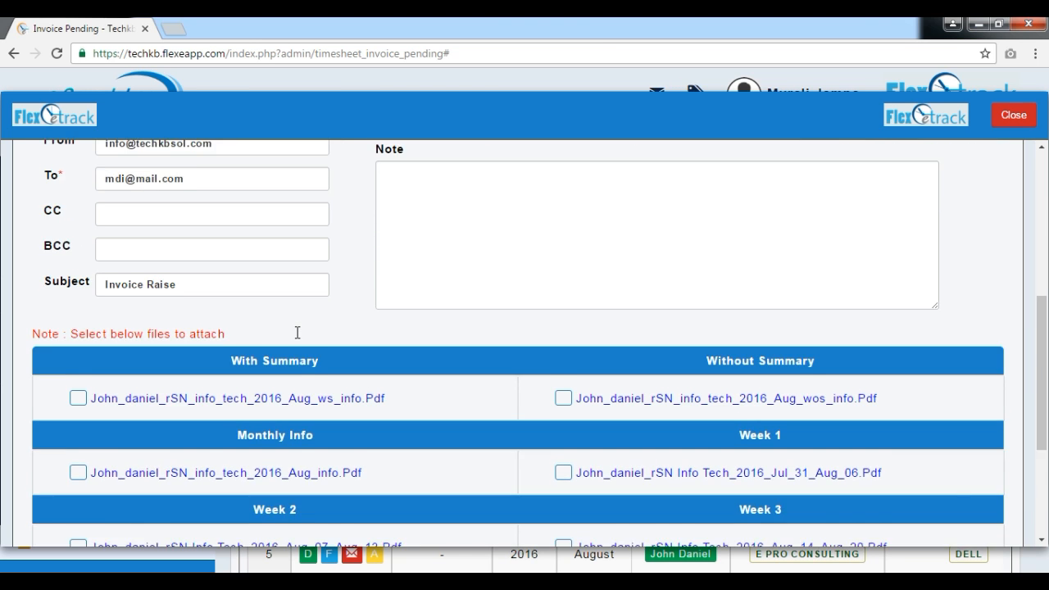
pyautogui.scroll(-2, 296, 332)
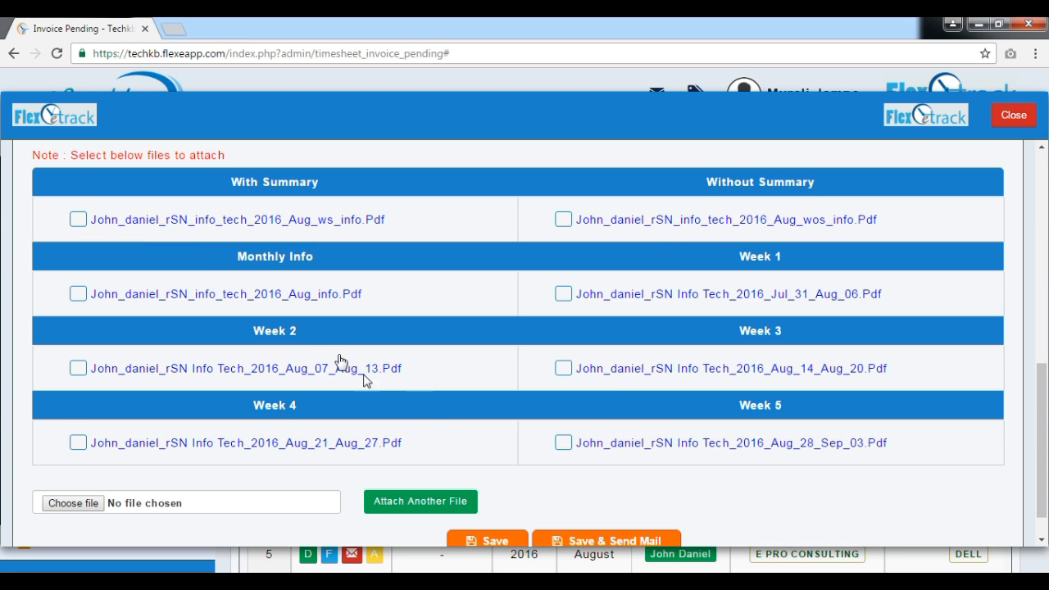
pyautogui.click(78, 220)
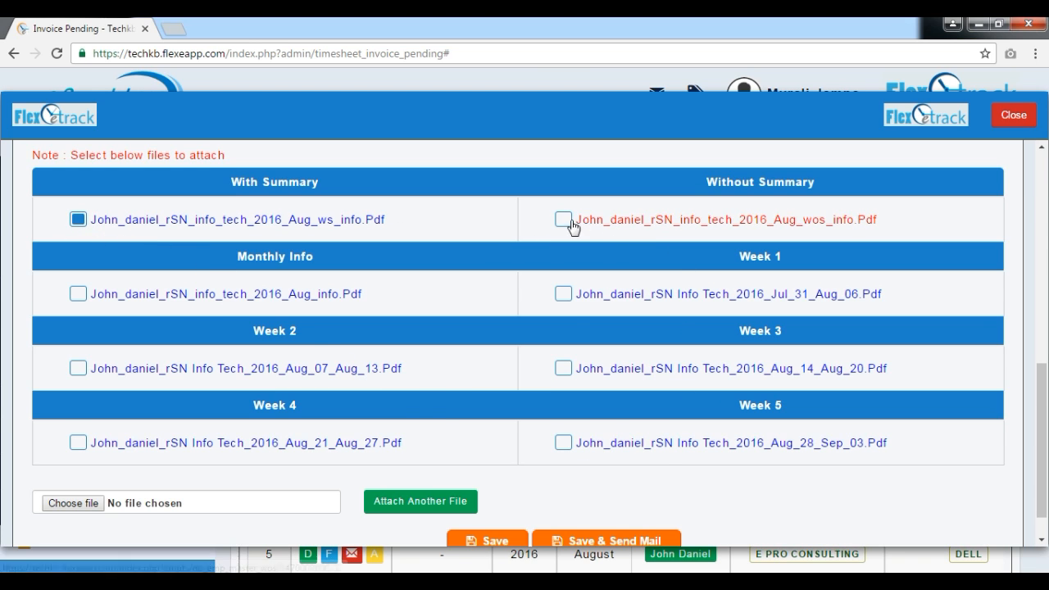
pyautogui.click(78, 294)
pyautogui.click(563, 293)
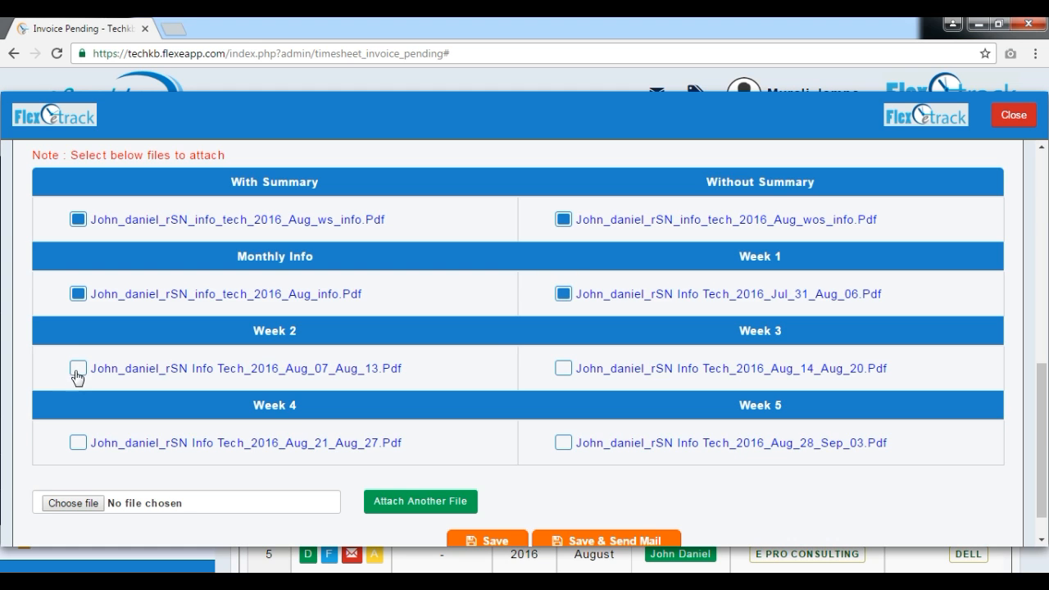
pyautogui.click(78, 368)
pyautogui.click(563, 368)
pyautogui.click(77, 443)
pyautogui.click(564, 443)
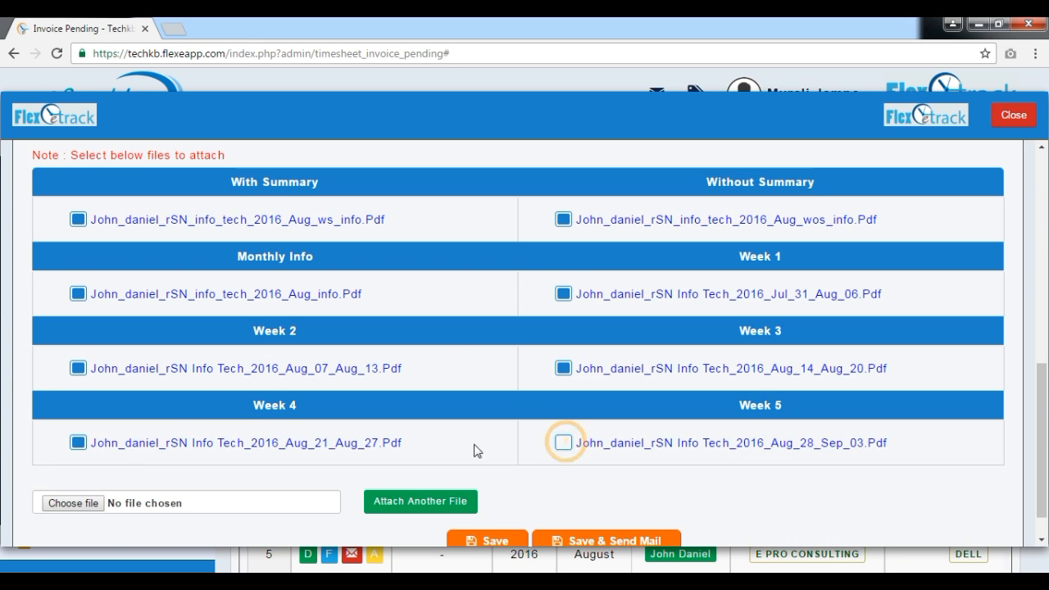
# Step: Enter the additional recipient's e-mail address in the invoice mail's CC field
pyautogui.scroll(1, 653, 471)
pyautogui.scroll(4, 218, 382)
pyautogui.scroll(-5, 298, 429)
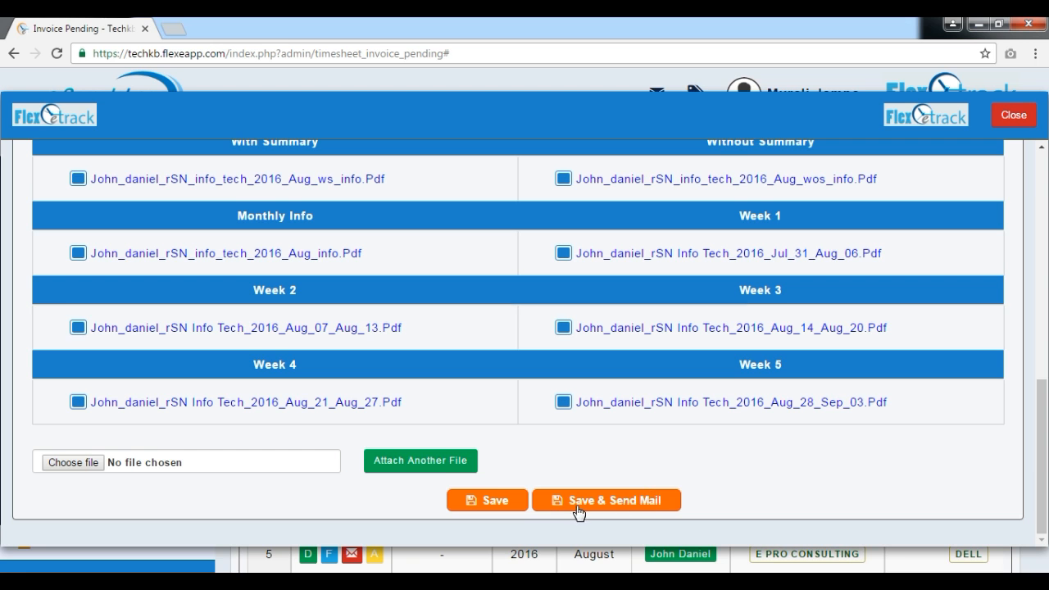
pyautogui.scroll(1, 606, 503)
pyautogui.scroll(4, 604, 507)
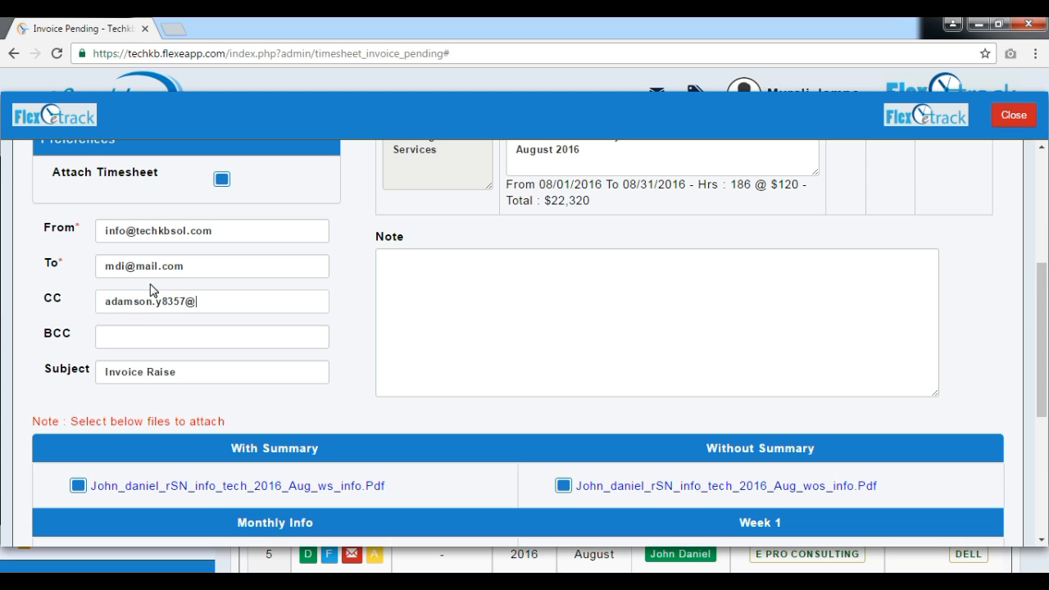
pyautogui.write('gmail.com')
# Step: Save the invoice and send it by mail, and review the invoice preview
pyautogui.scroll(-1, 198, 295)
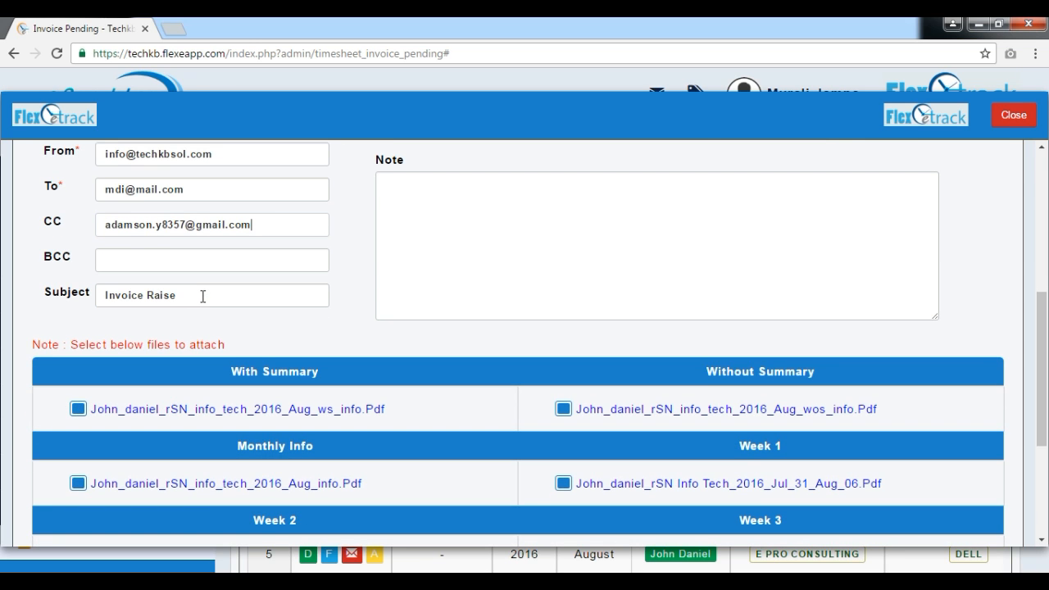
pyautogui.scroll(-3, 563, 503)
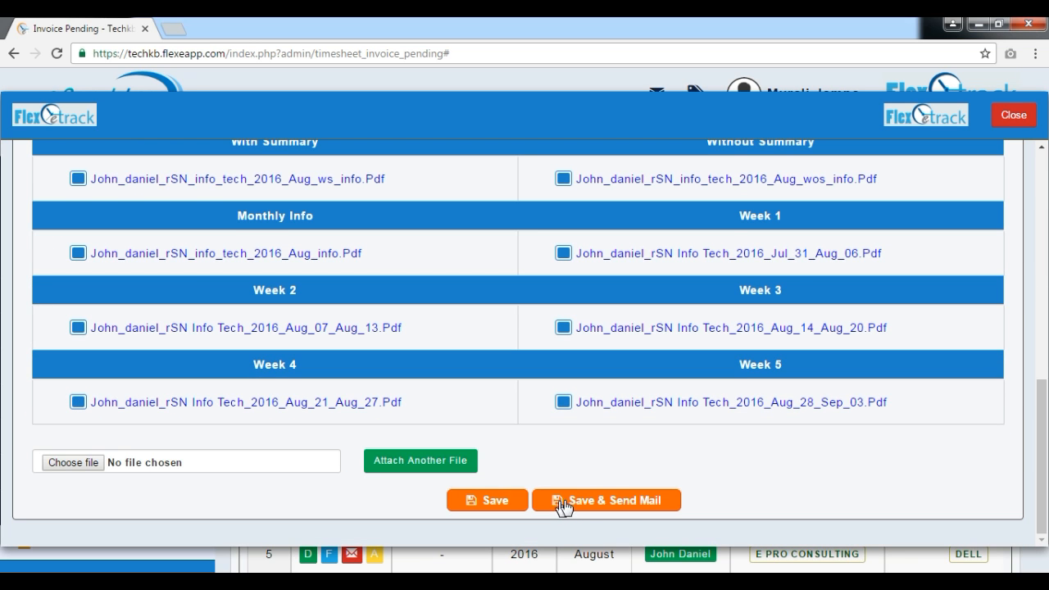
pyautogui.click(609, 506)
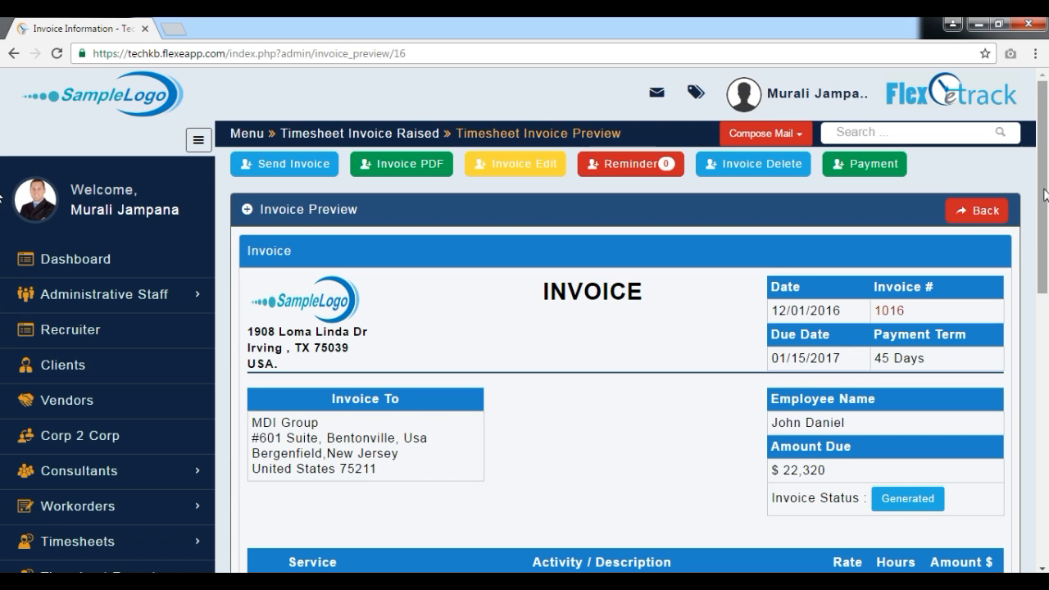
pyautogui.moveTo(1046, 196); pyautogui.dragTo(1047, 336)
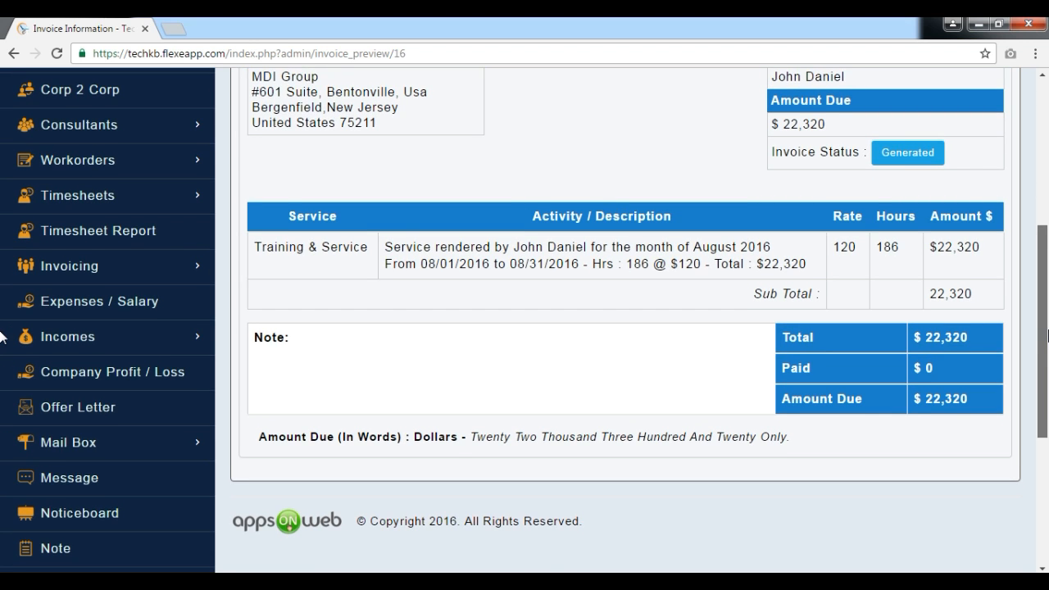
pyautogui.scroll(4, 886, 466)
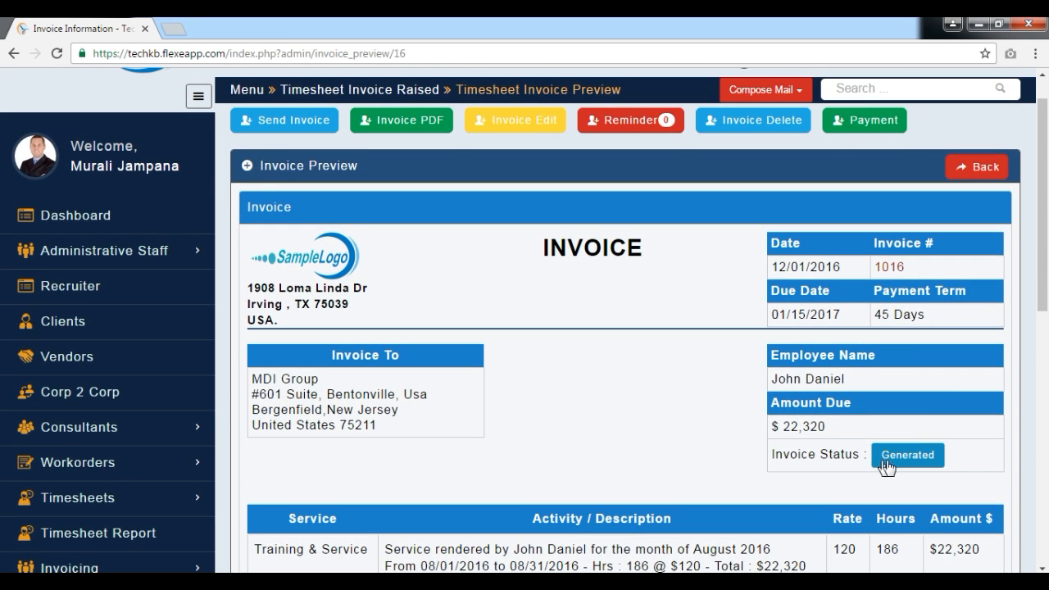
# Step: Review the invoice PDF view and download options for the consolidated and weekly timesheet files, and close them
pyautogui.scroll(1, 1041, 246)
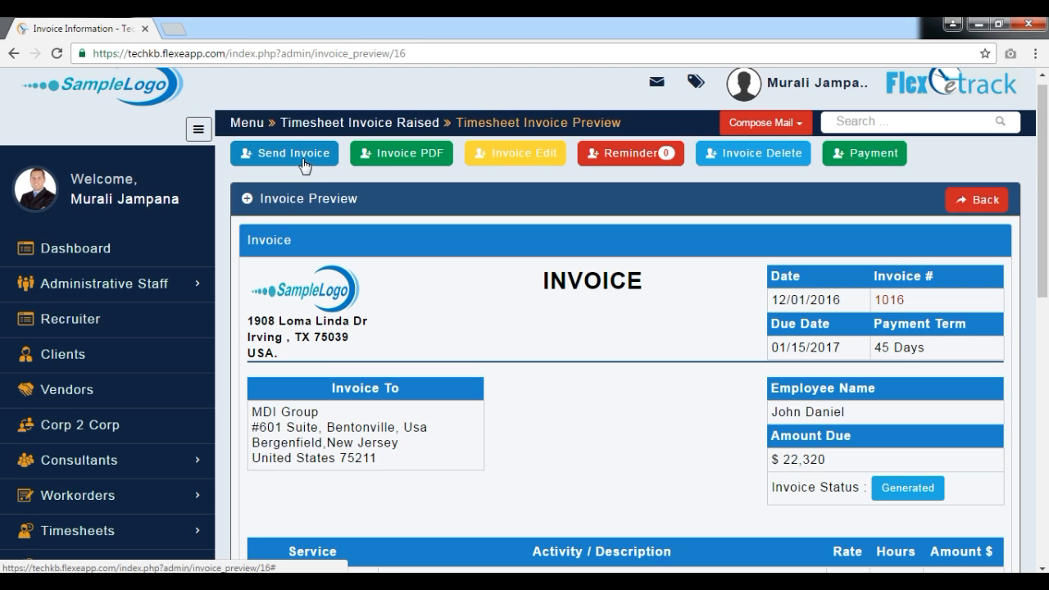
pyautogui.click(424, 164)
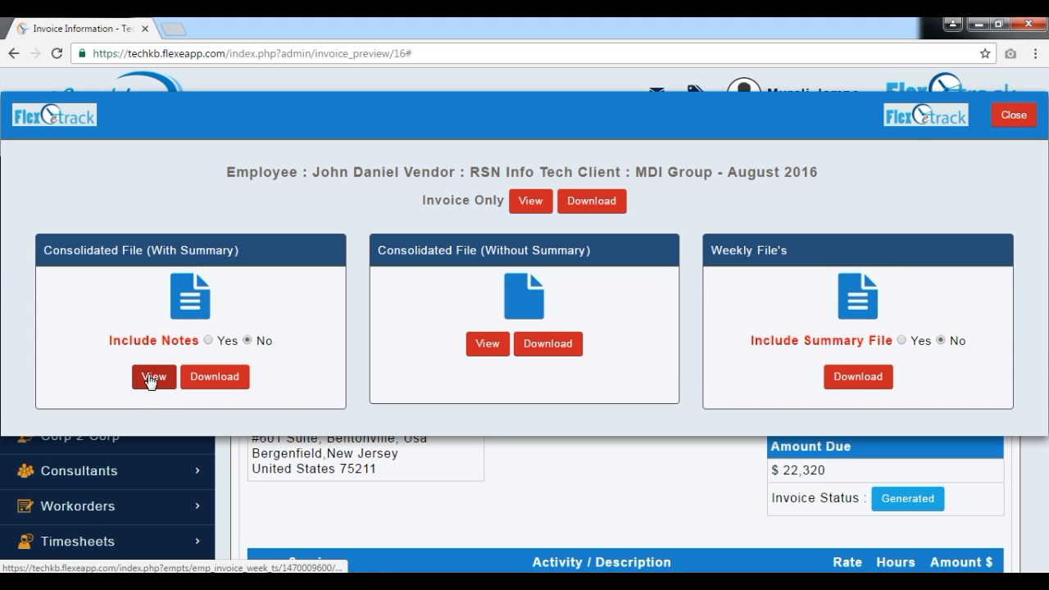
pyautogui.click(1014, 115)
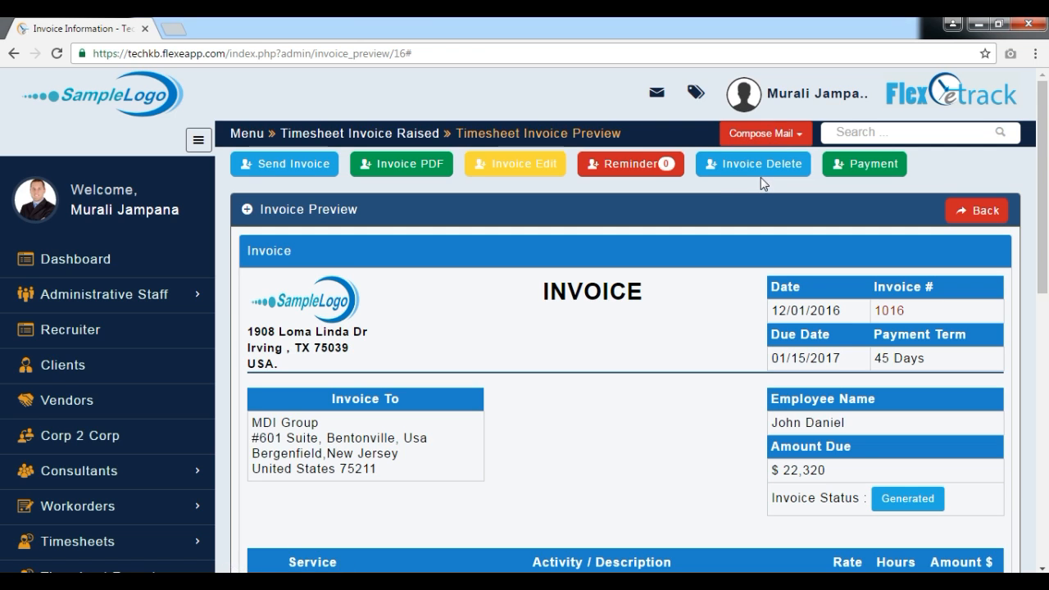
pyautogui.click(865, 179)
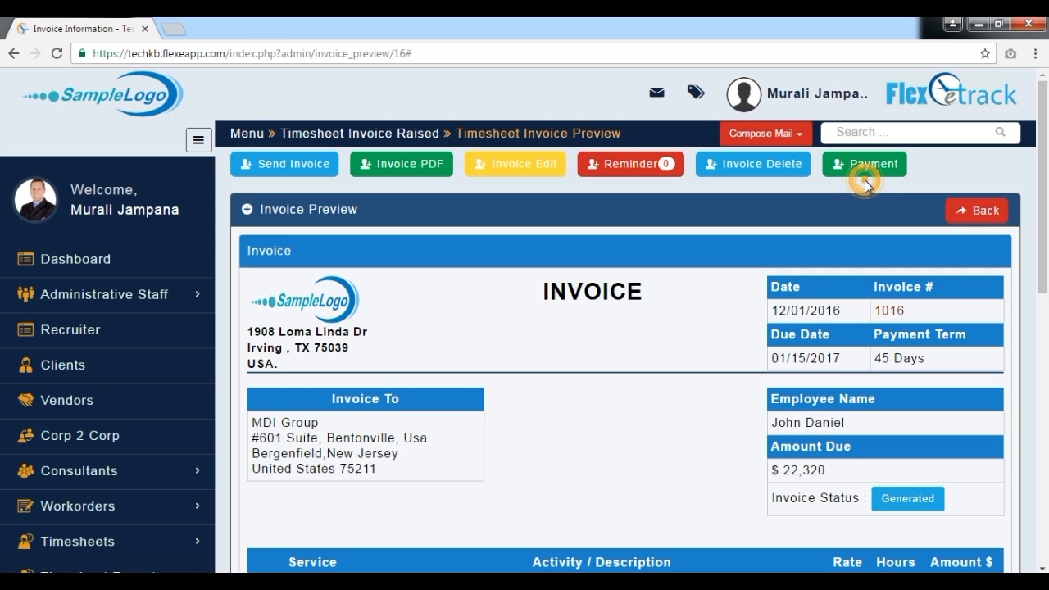
# Step: Return to the invoice list and examine the paid amount, balance due, pay term, remaining days and invoice status of the invoices
pyautogui.click(976, 211)
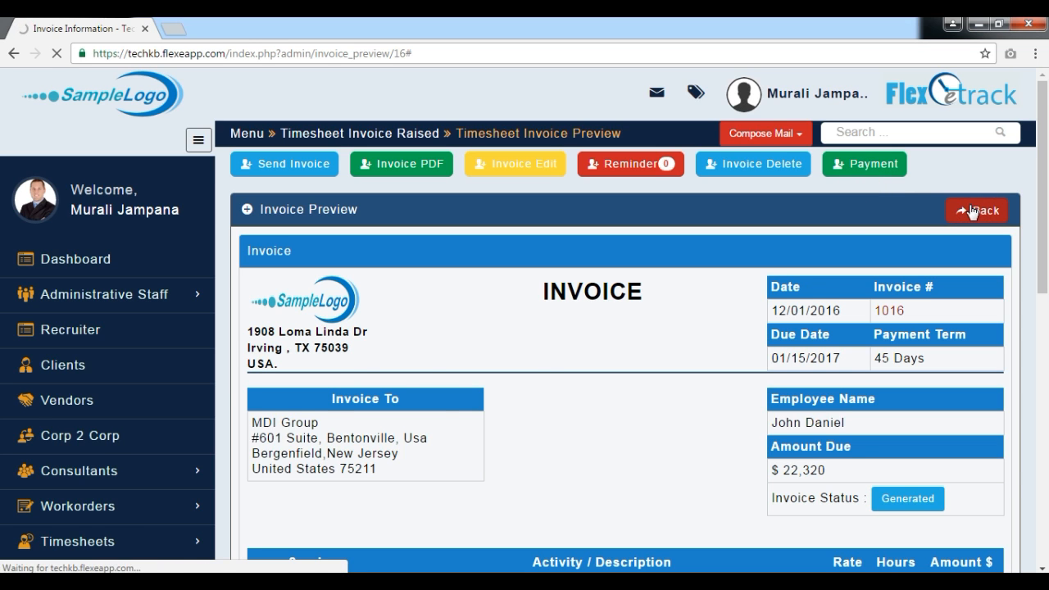
pyautogui.click(112, 108)
pyautogui.click(120, 171)
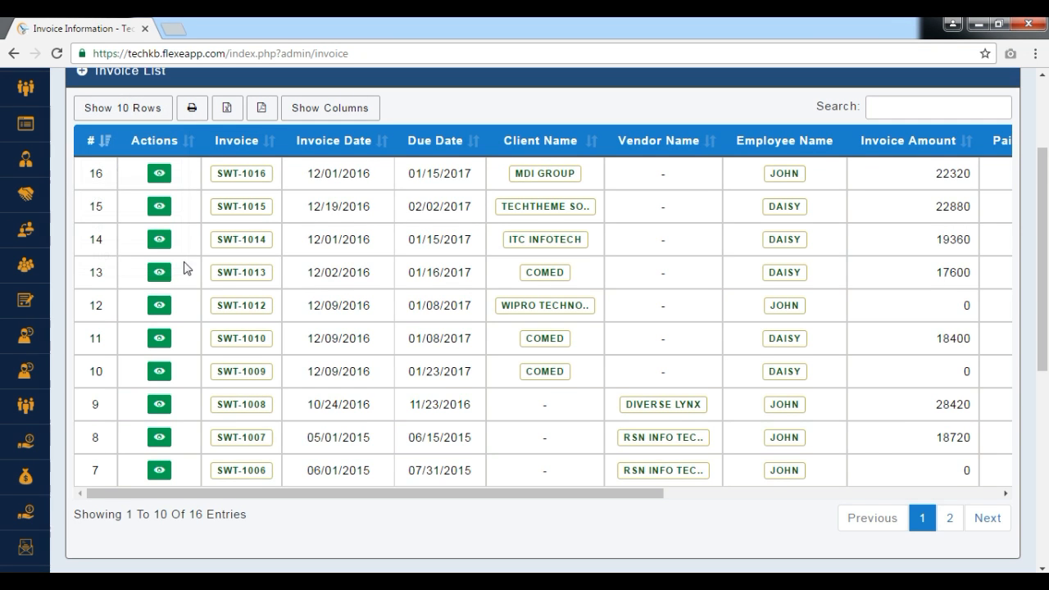
pyautogui.moveTo(270, 490); pyautogui.dragTo(713, 493)
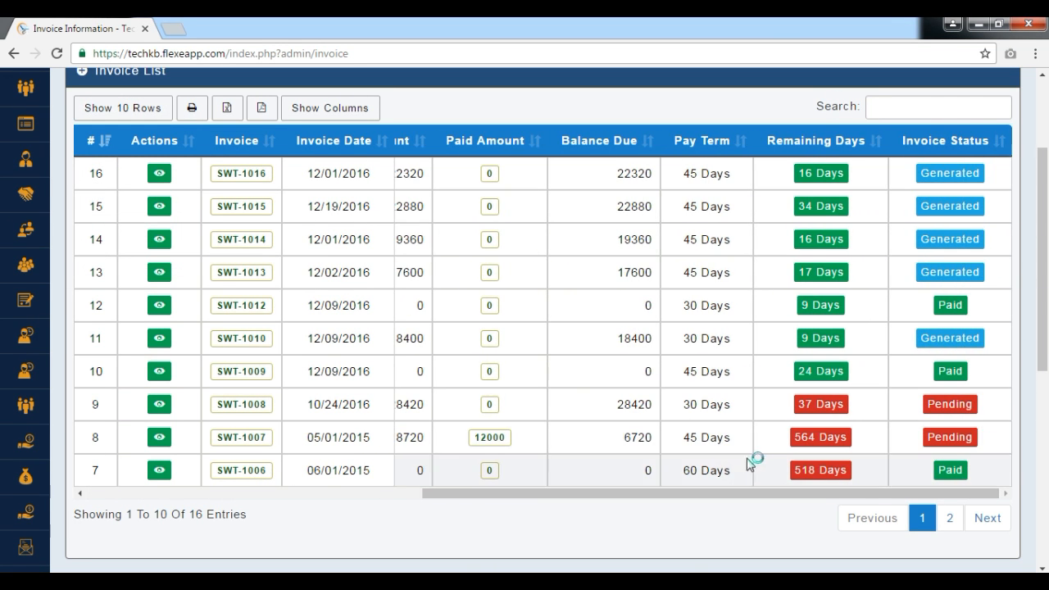
pyautogui.scroll(2, 405, 334)
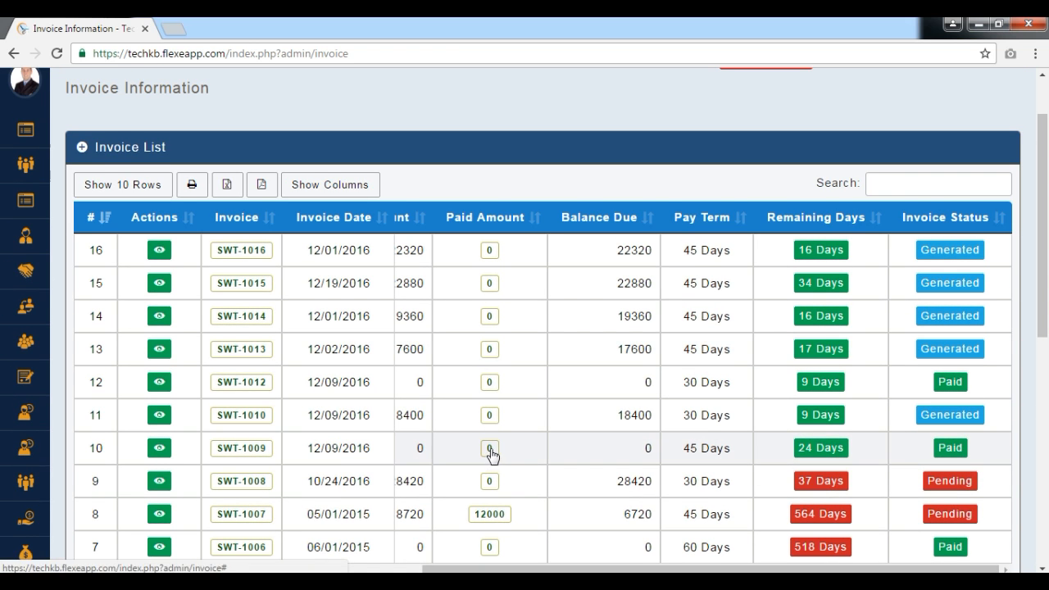
pyautogui.scroll(-4, 508, 475)
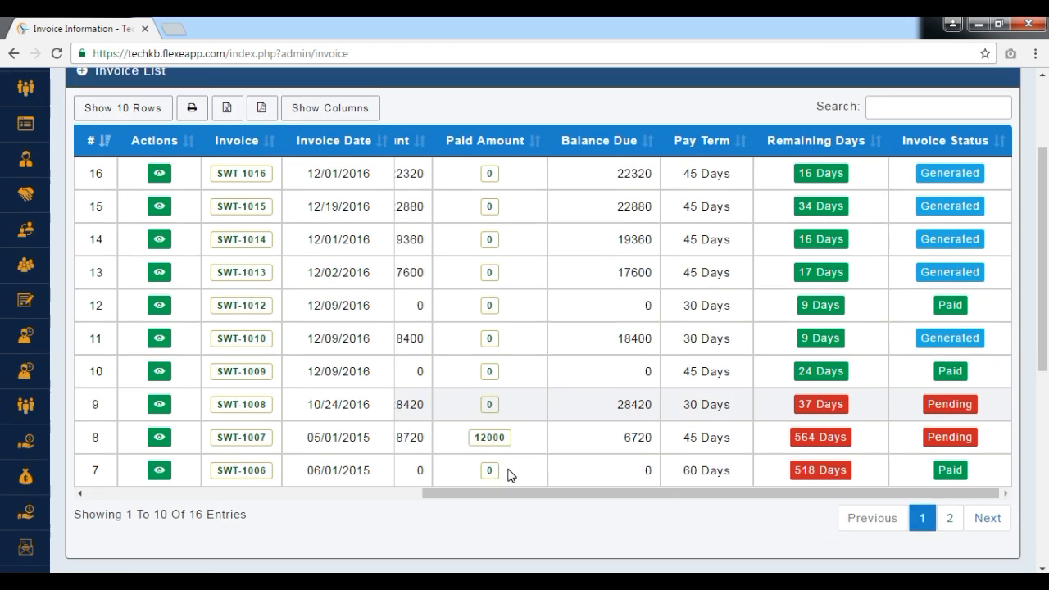
pyautogui.scroll(2, 509, 472)
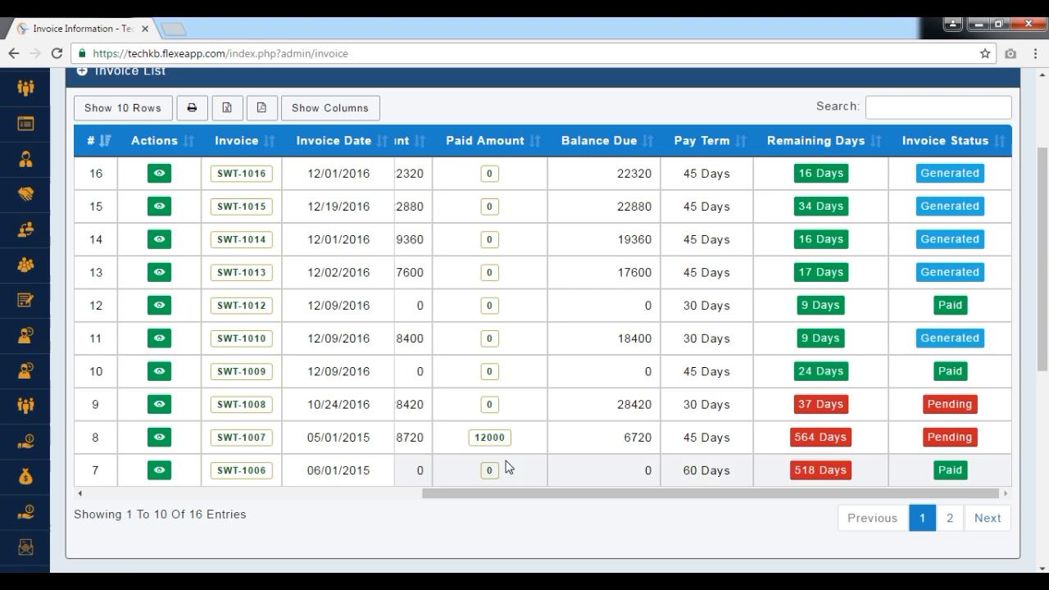